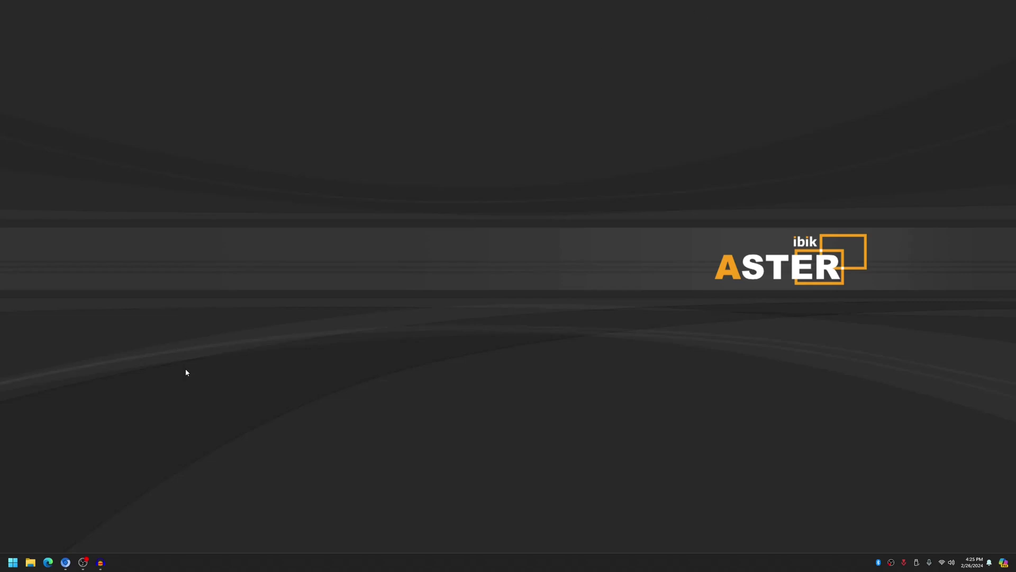
- Bring Chrome to the front and scroll the AskVG article to the offline installer links
click(67, 566)
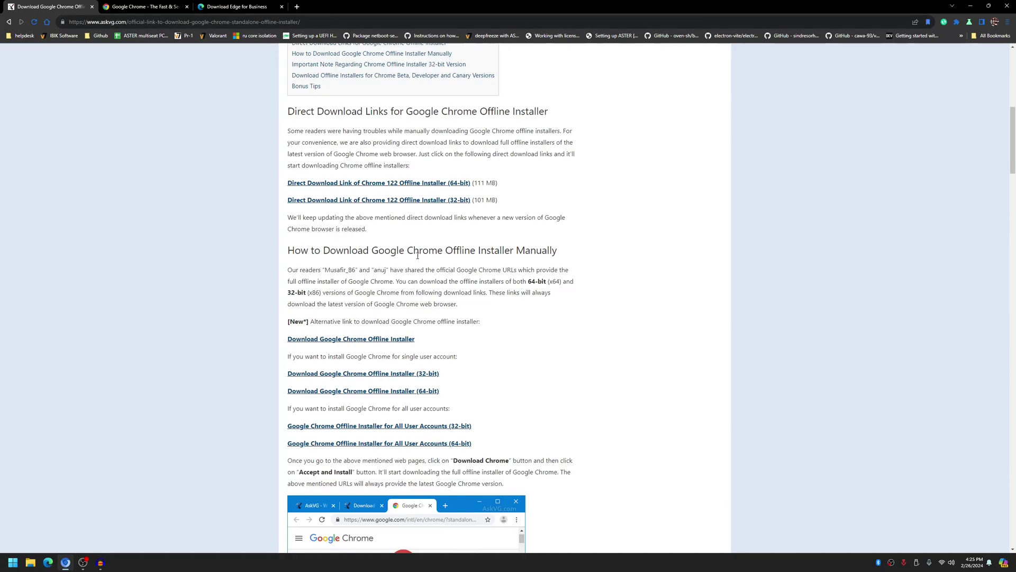
scroll(472, 345, up, 1)
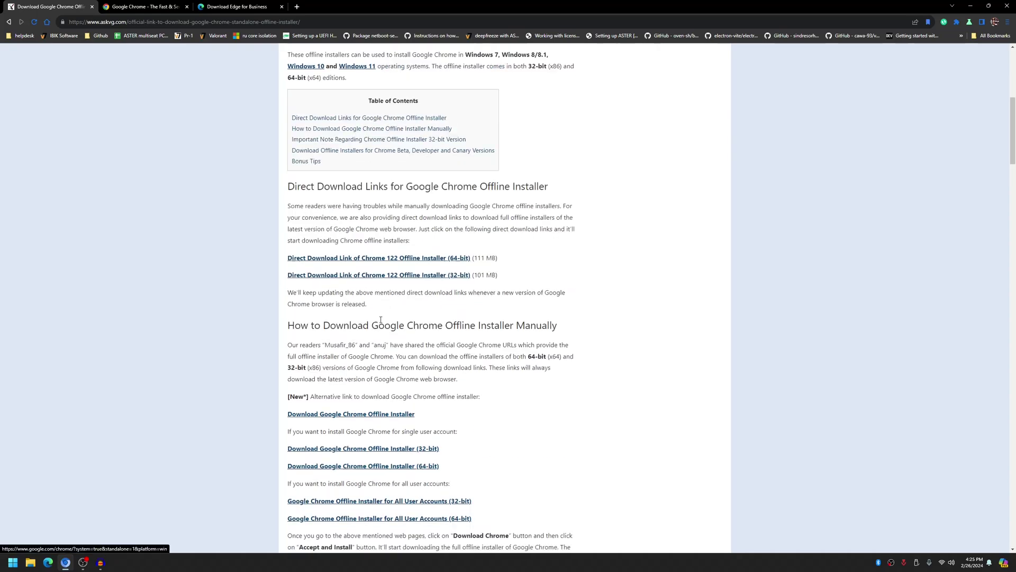
scroll(300, 371, down, 3)
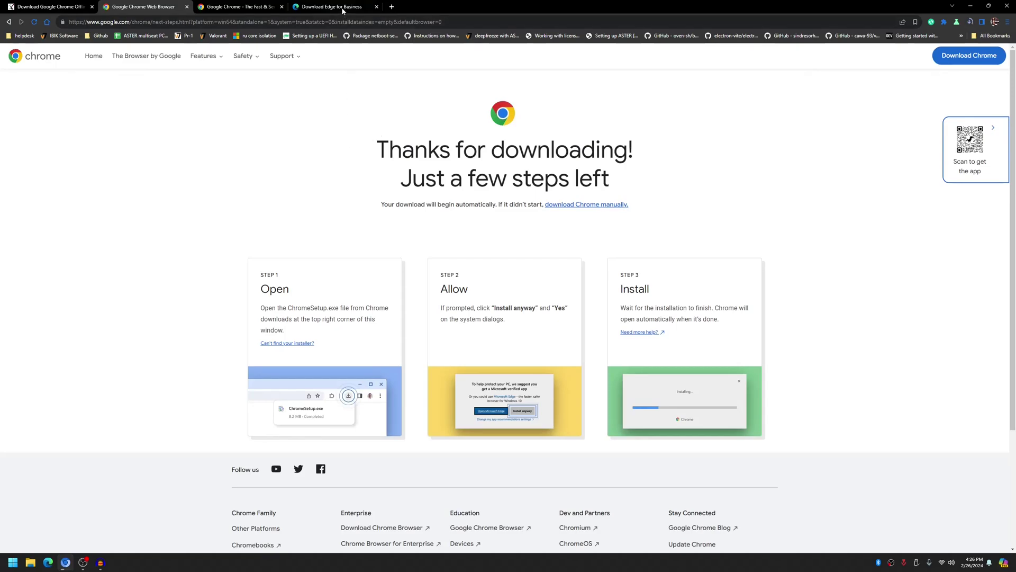
- Download the Windows 64-bit Edge for Business installer, accepting its license terms
click(342, 4)
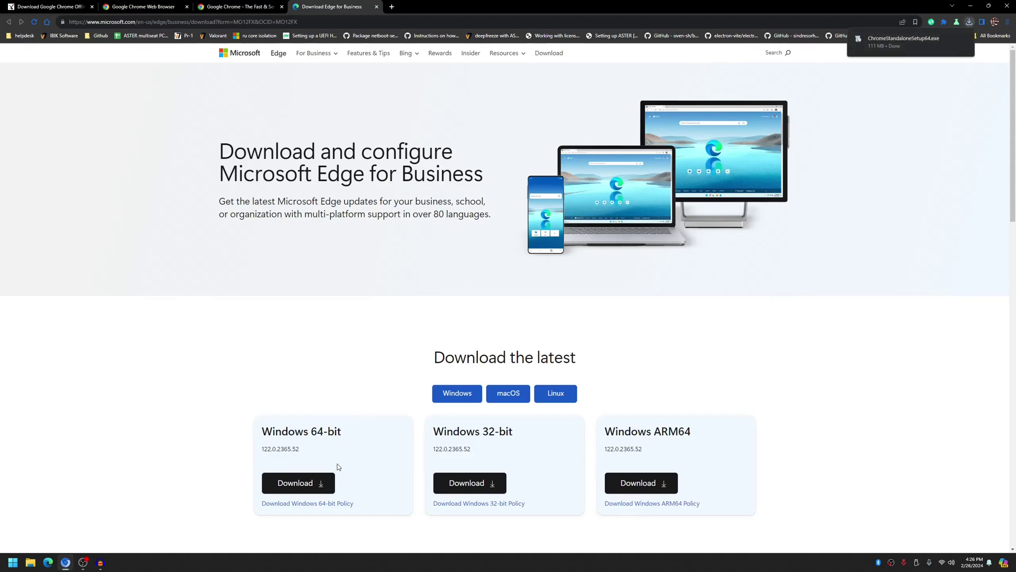
click(313, 483)
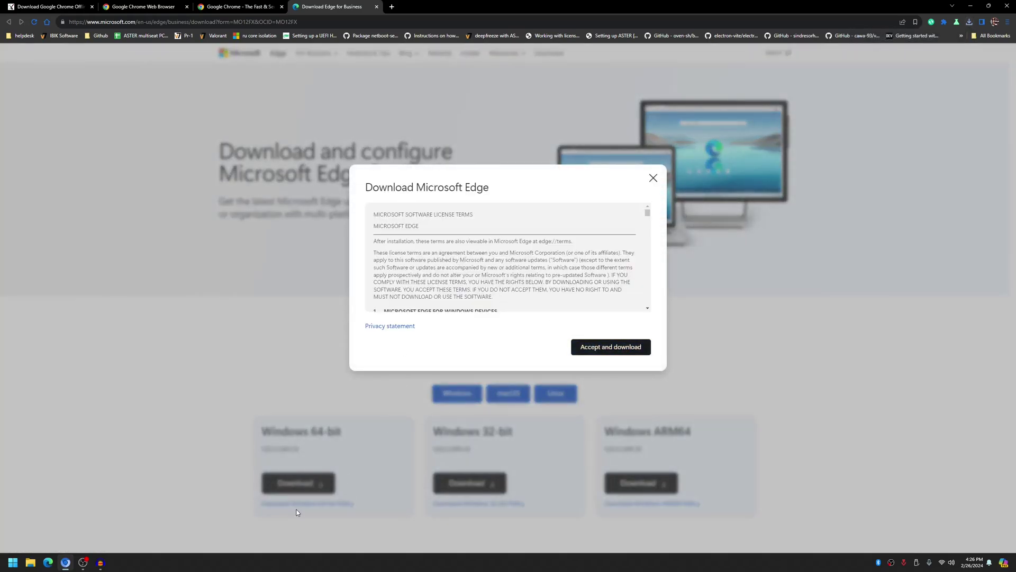
click(613, 347)
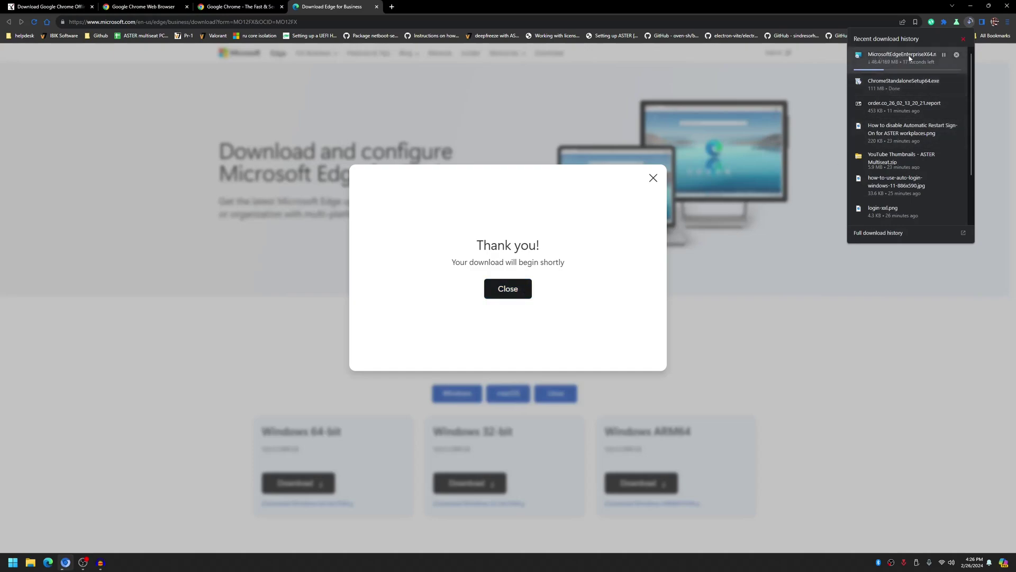
- Dismiss the thank-you message, close all tabs except AskVG, and check recent downloads
click(508, 289)
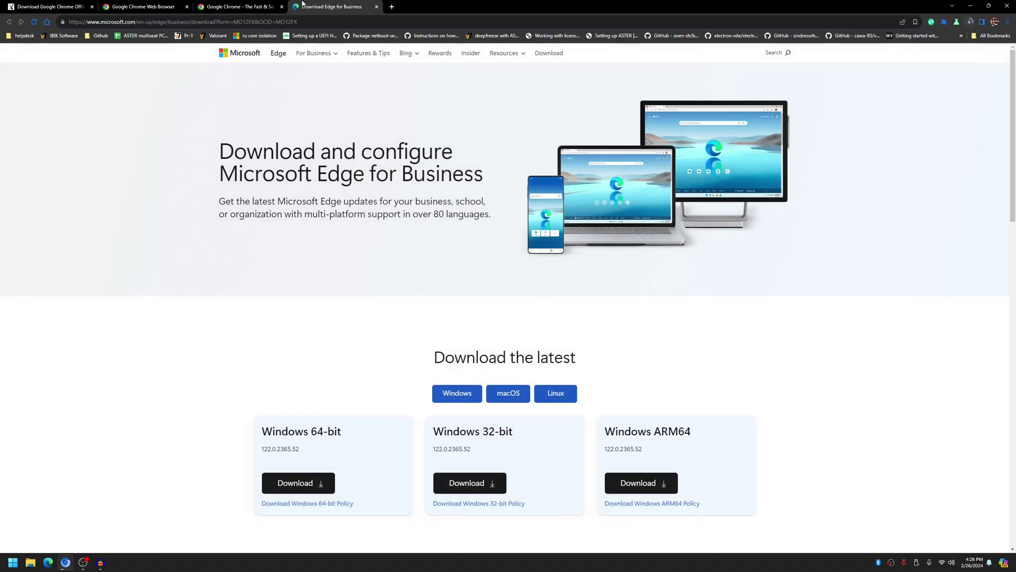
click(277, 6)
click(281, 7)
click(281, 6)
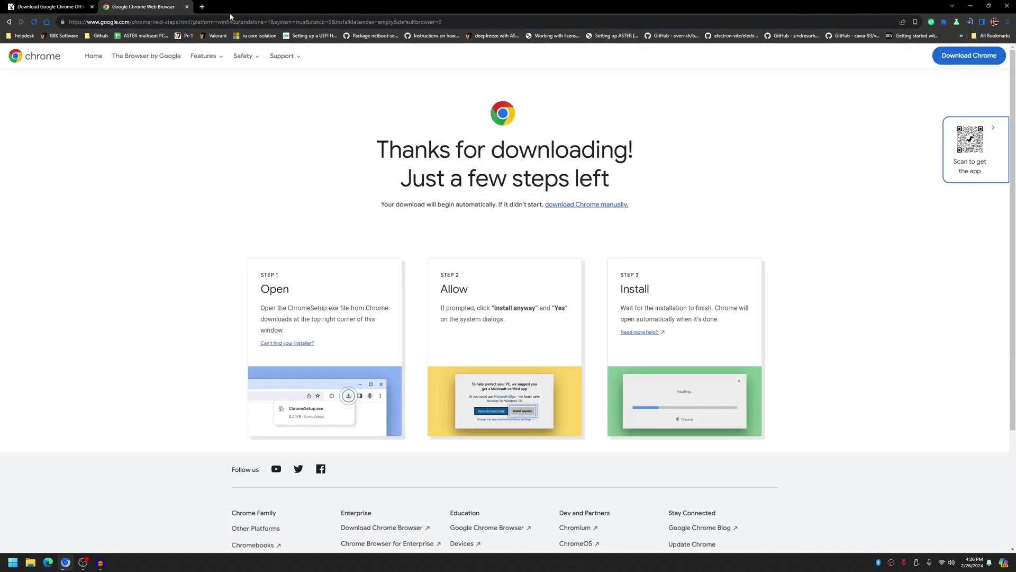
click(186, 7)
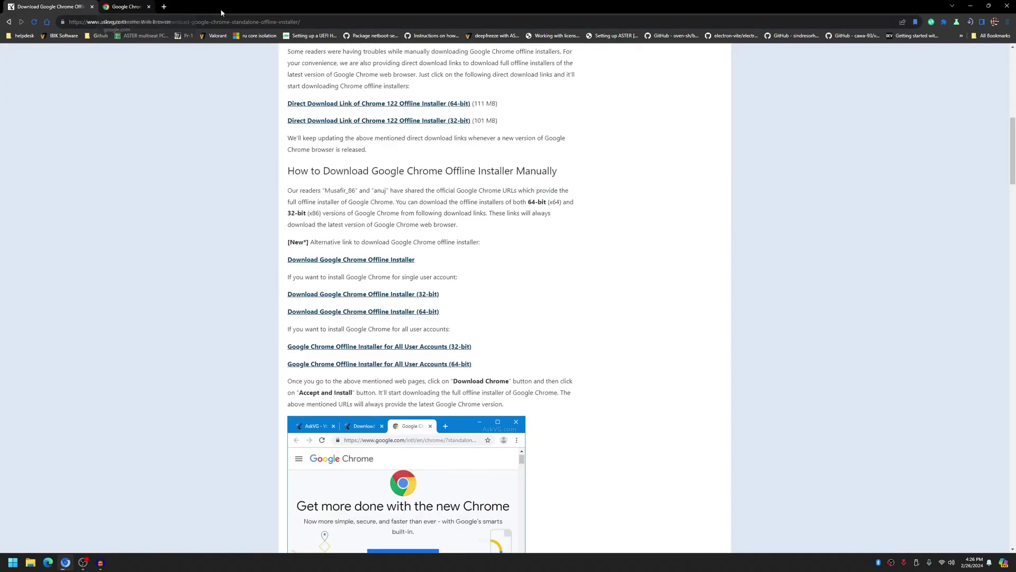
click(970, 22)
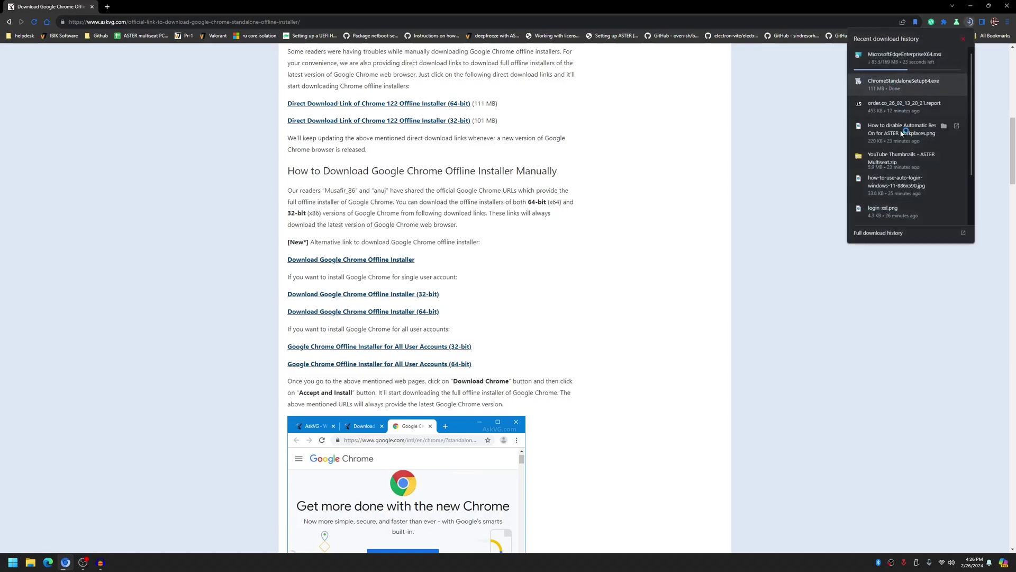
- Launch Moonlight by searching 'moon' from the Start menu
key(super)
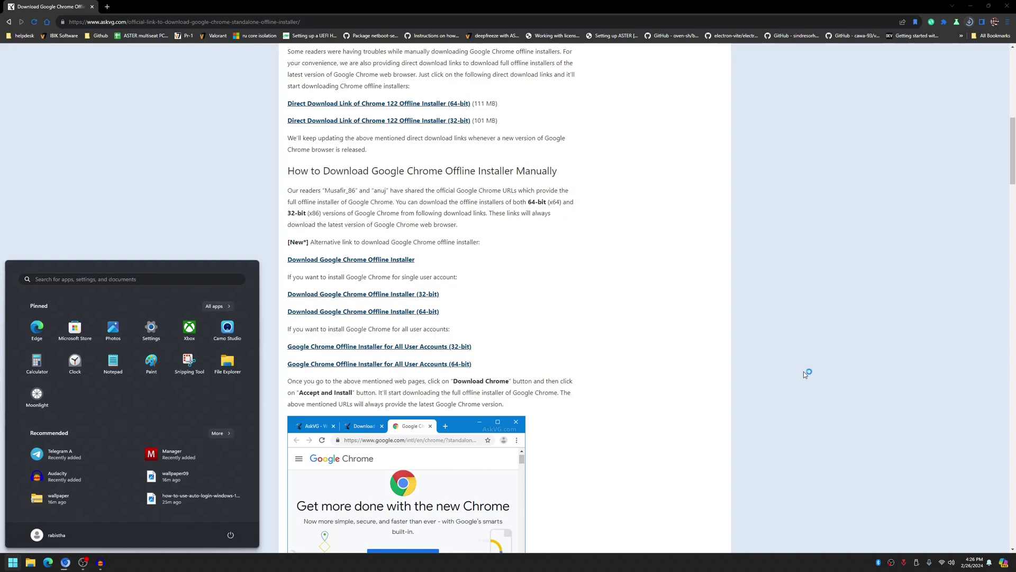
text(moon)
key(Return)
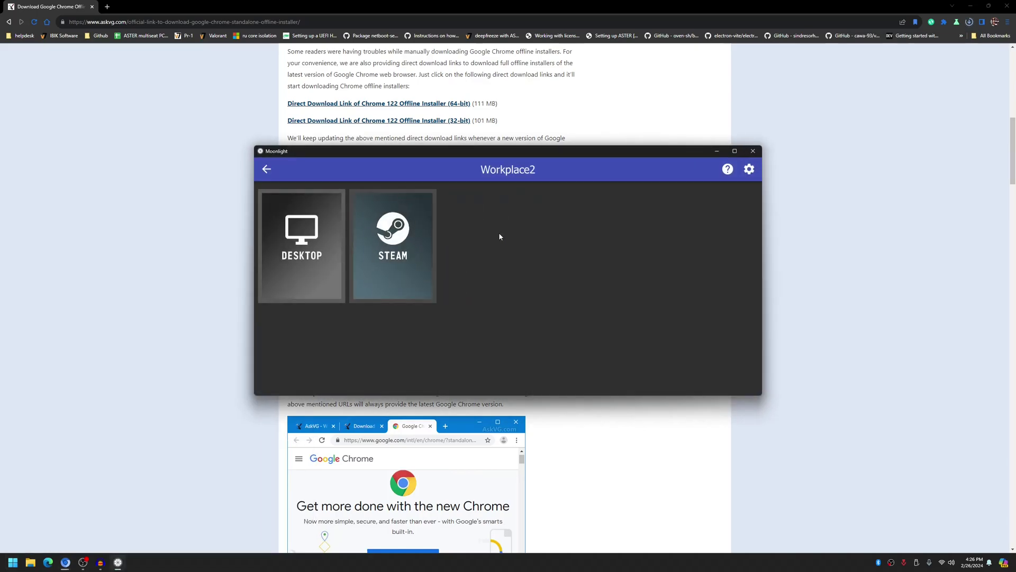
- Stream the Workplace2 desktop, minimize and restore the sunshine terminal, and open and close the remote Start menu
click(300, 238)
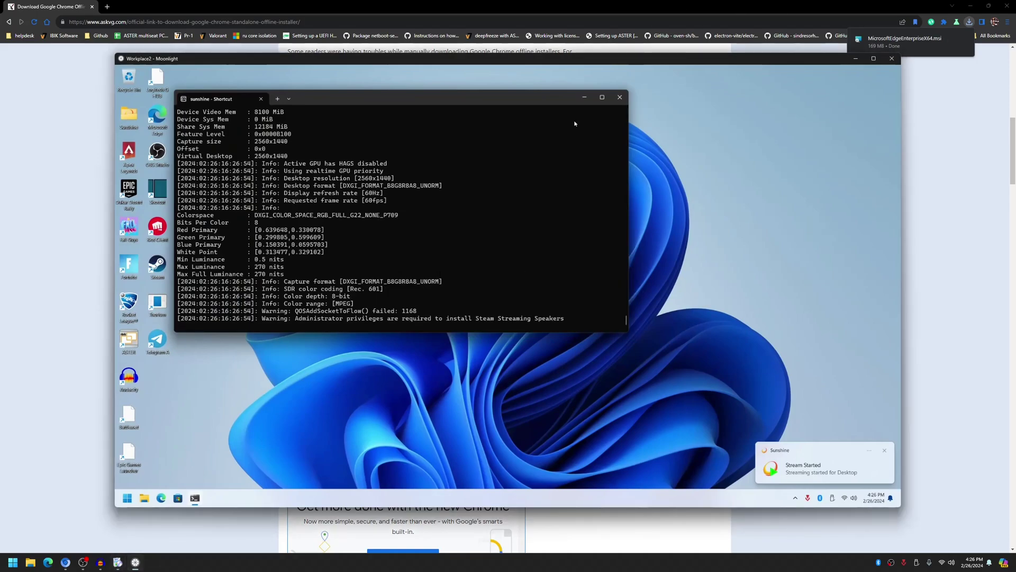
click(585, 97)
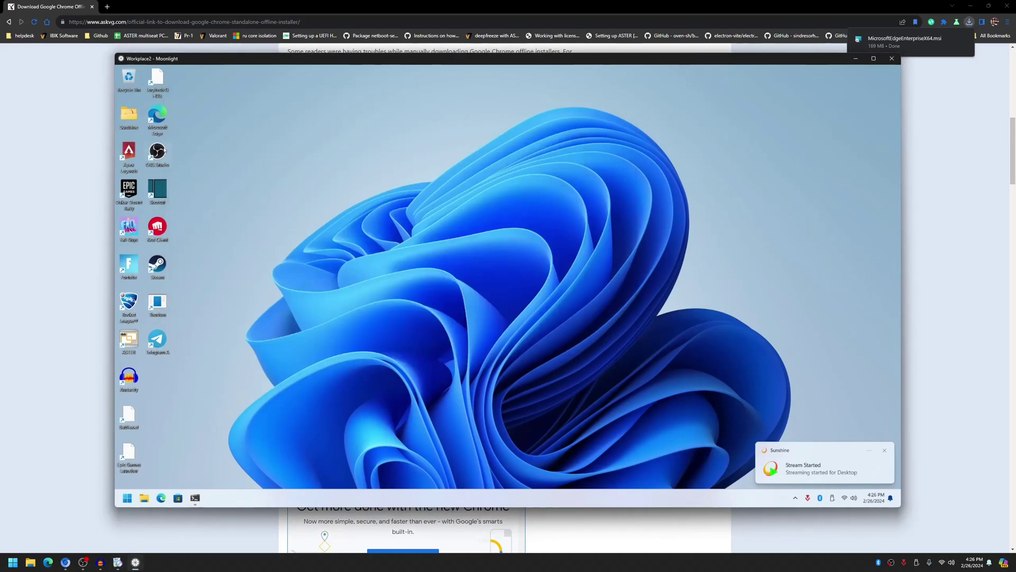
click(127, 497)
click(434, 377)
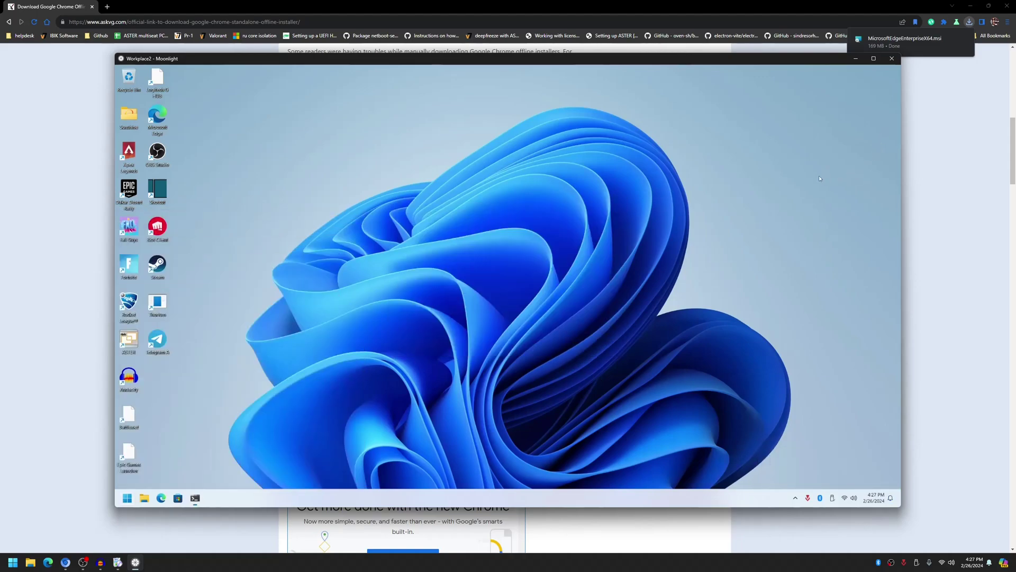
click(195, 497)
click(127, 498)
click(238, 494)
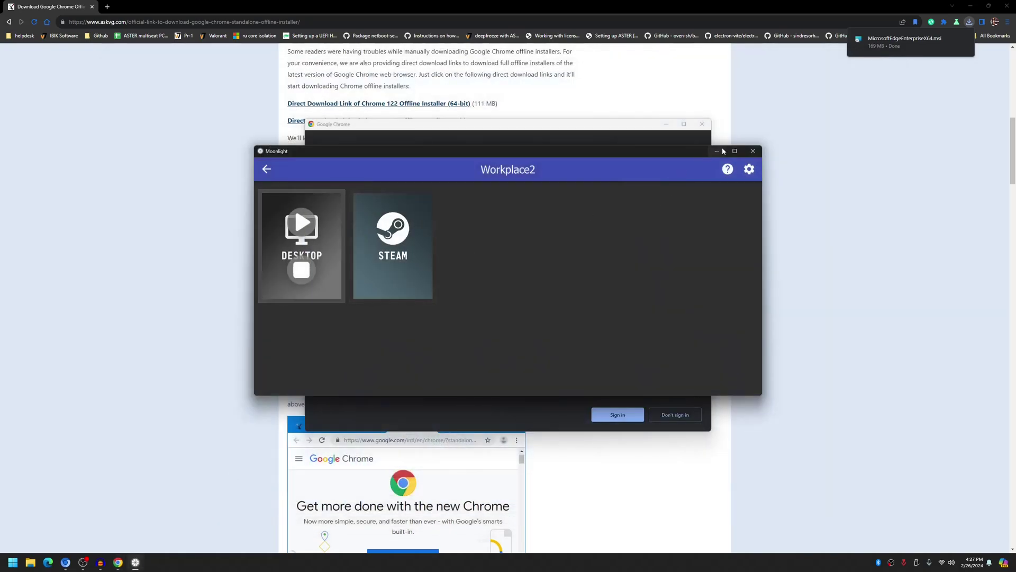
- Skip Chrome's sign-in, default-browser and Customize Chrome prompts, then return to Moonlight
drag(478, 127, 460, 125)
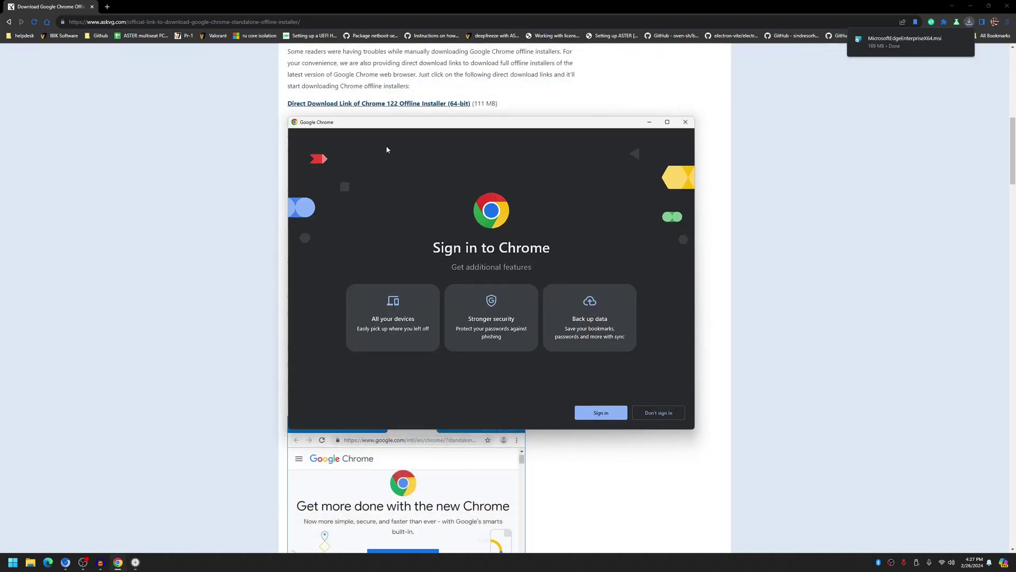
click(655, 413)
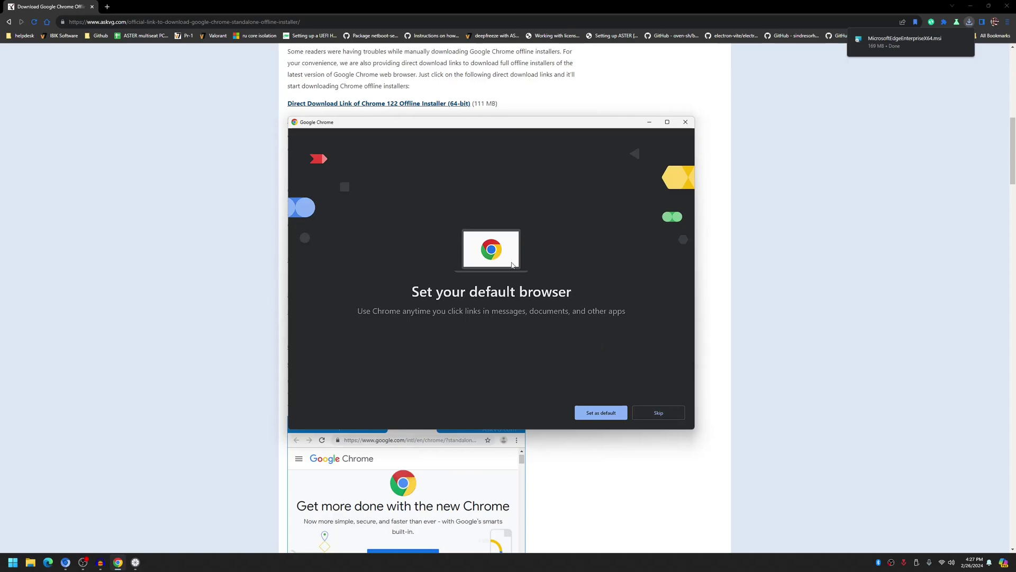
click(661, 413)
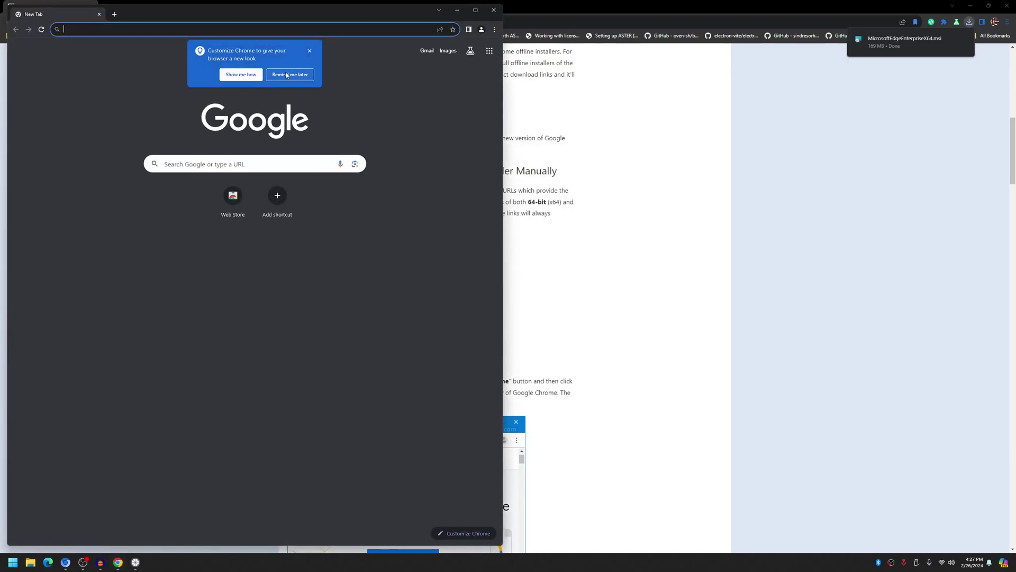
click(286, 74)
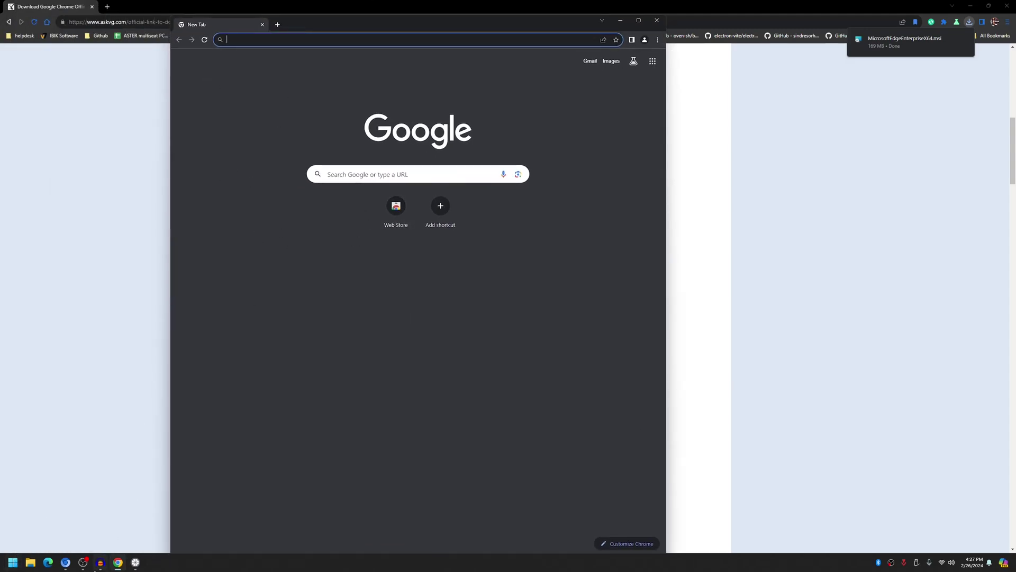
click(135, 562)
- Resume the Workplace2 stream, launch remote Chrome from its desktop icon, and skip signing in
click(300, 222)
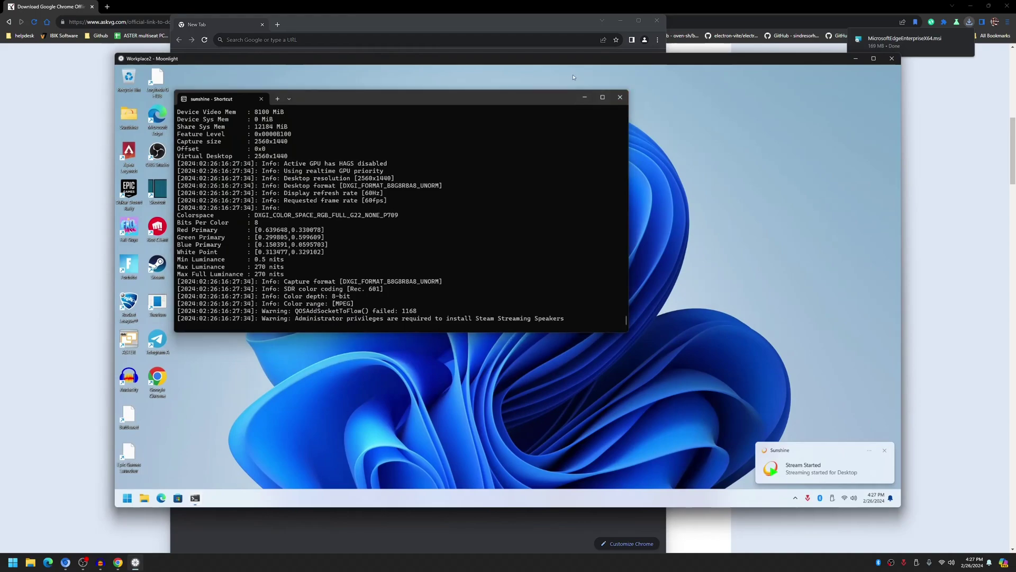
click(584, 97)
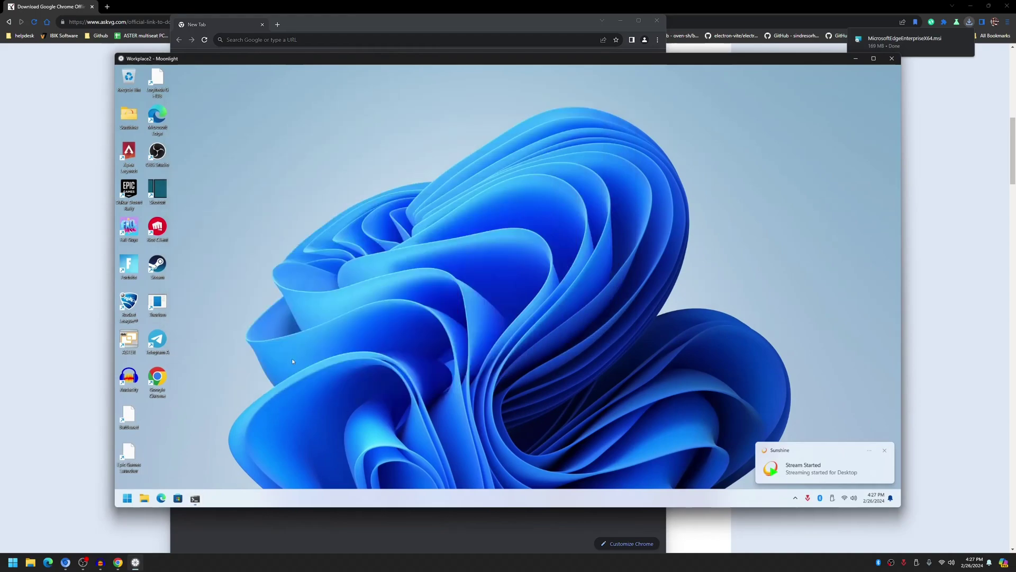
double_click(157, 382)
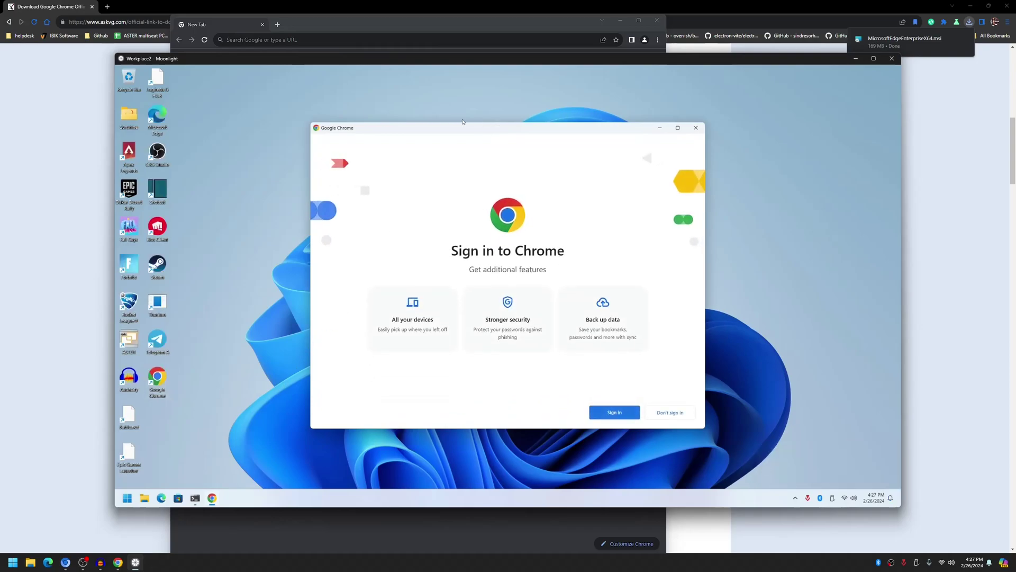
click(698, 398)
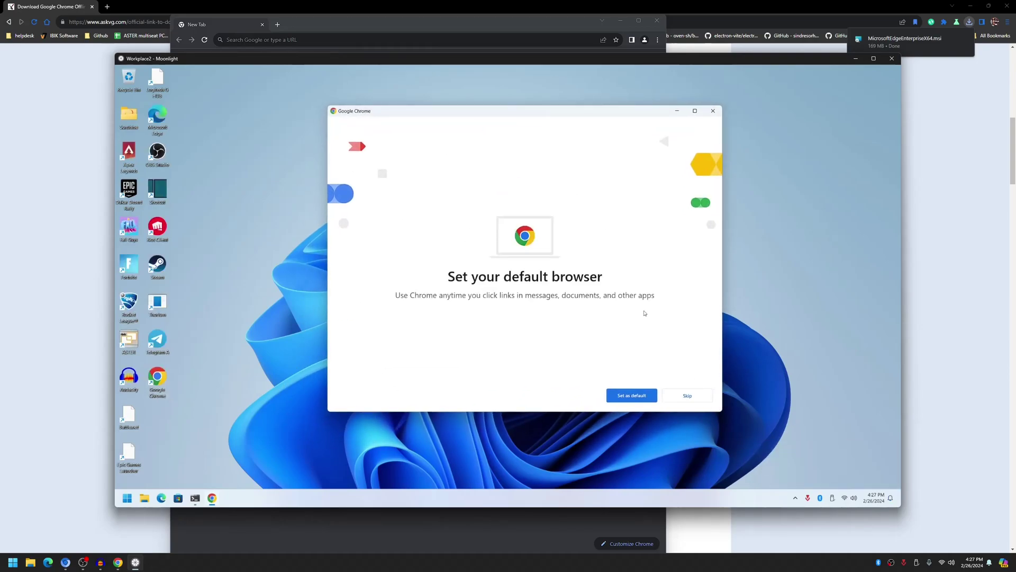
- Skip the default-browser prompt and go to youtube.com in the remote Chrome
click(683, 398)
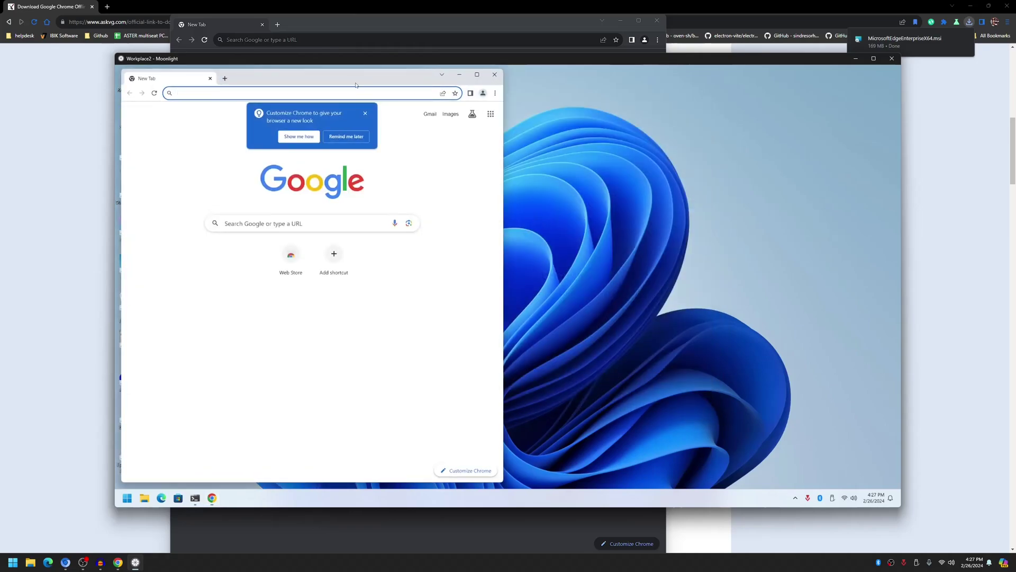
text(Youtube)
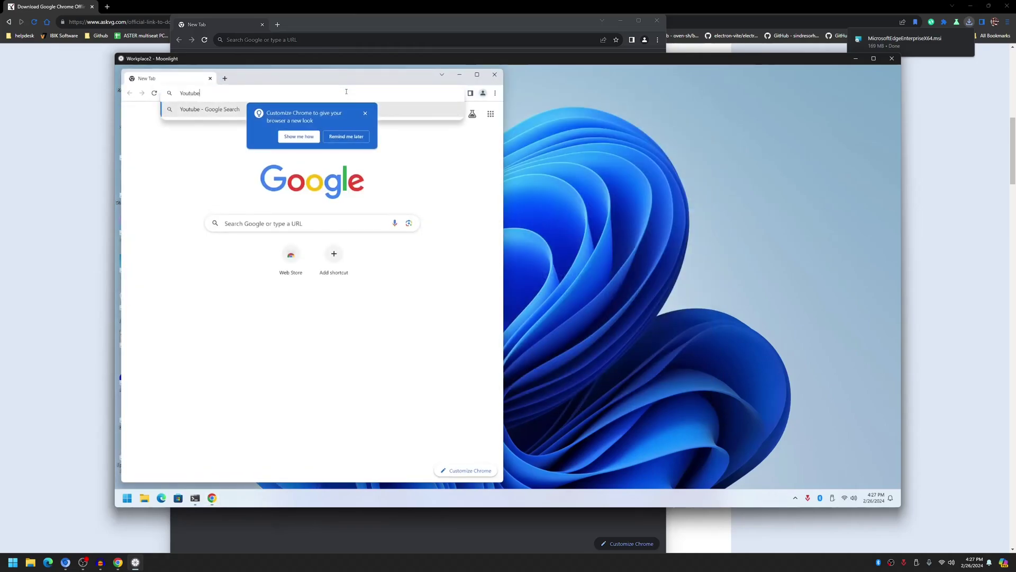
text(.com)
key(Return)
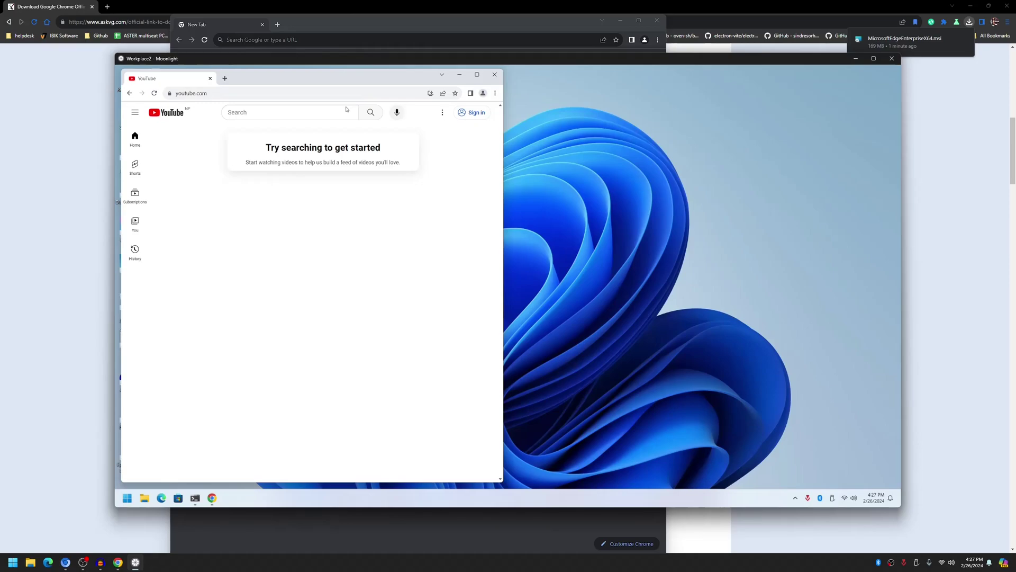
- Move the YouTube window aside, play YouTube Shorts, and start leaving the stream
drag(384, 86, 544, 85)
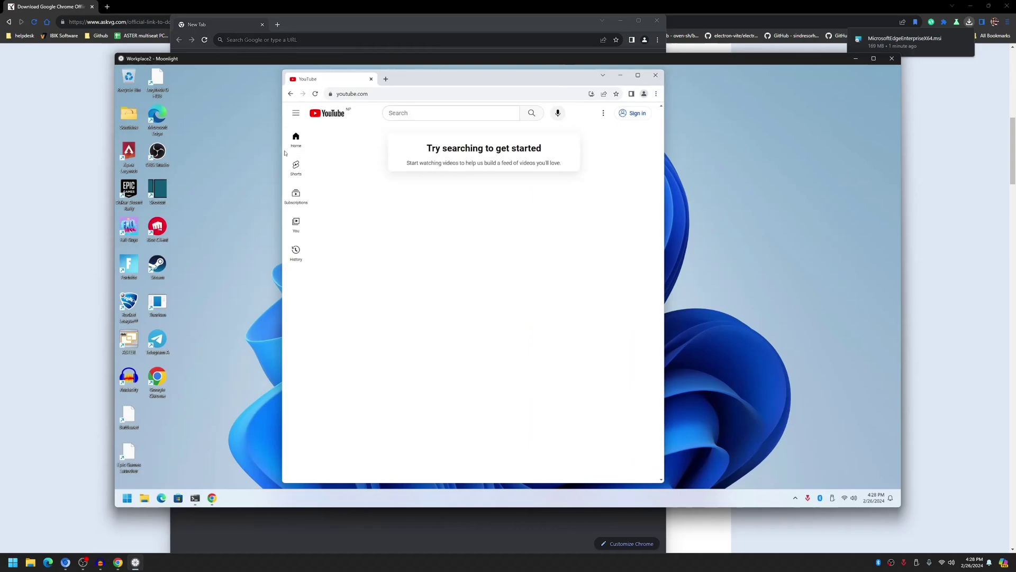
click(296, 167)
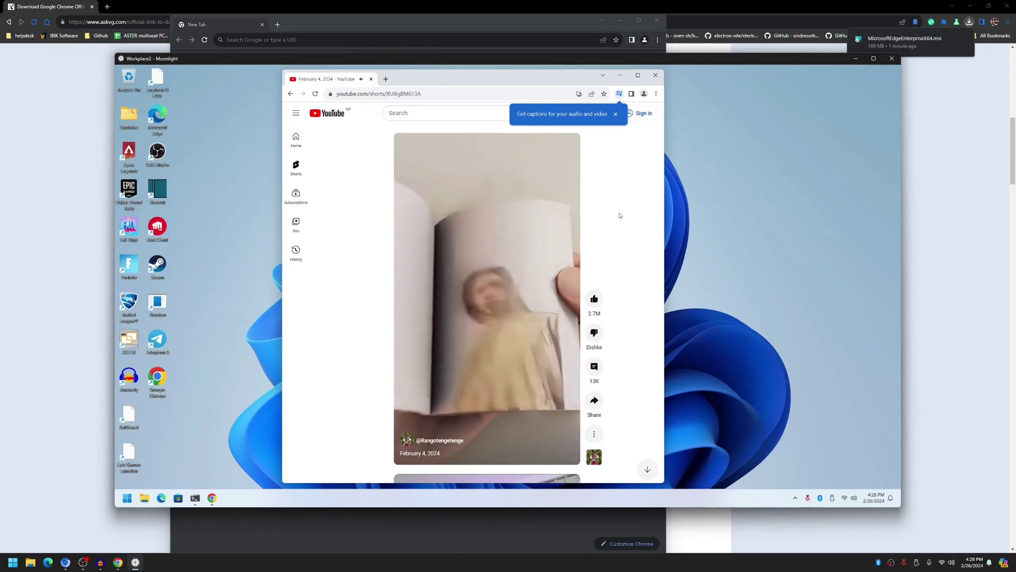
key(alt+Tab)
- Exit the Moonlight stream, then close Moonlight and the dark Chrome new-tab window
key(ctrl+alt+shift+q)
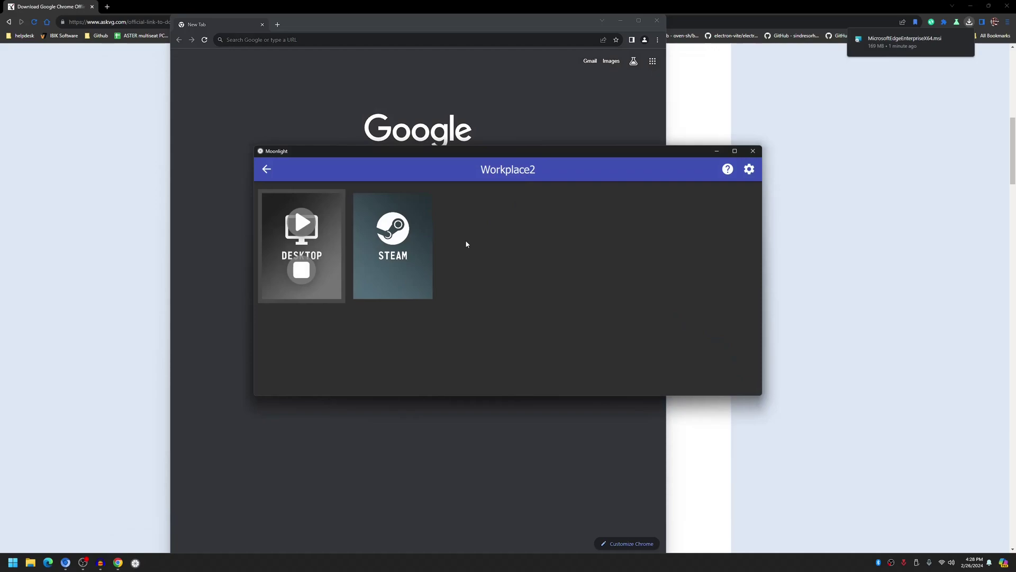
click(752, 151)
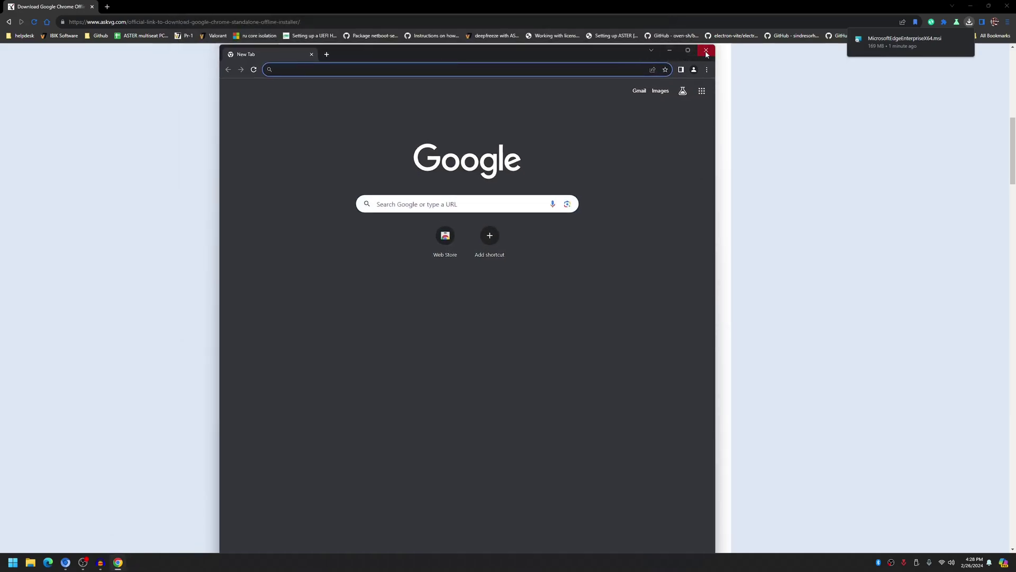
click(706, 51)
- Run MicrosoftEdgeEnterpriseX64.msi, close Chrome, and let Edge setup finish
click(903, 42)
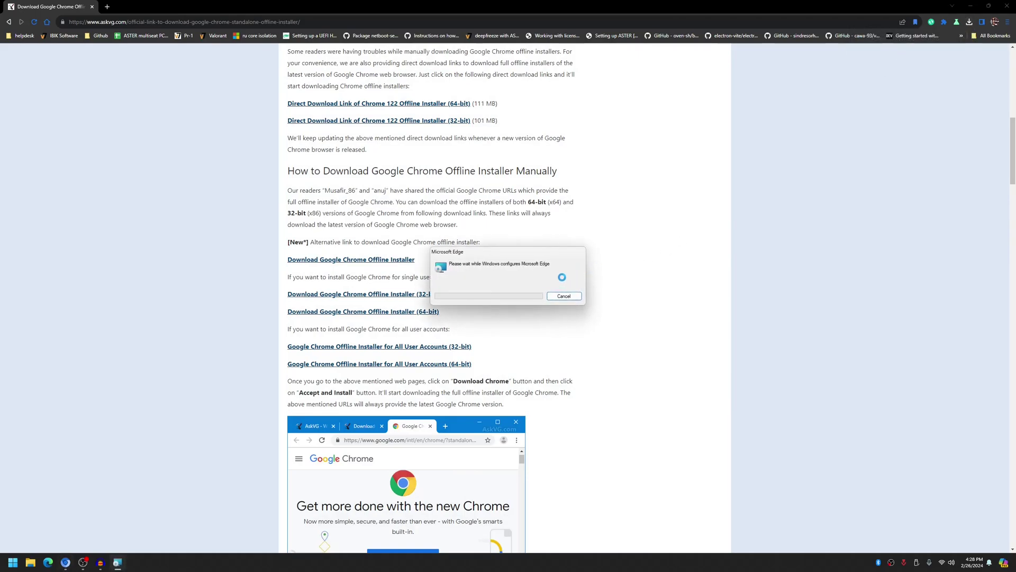
click(1007, 7)
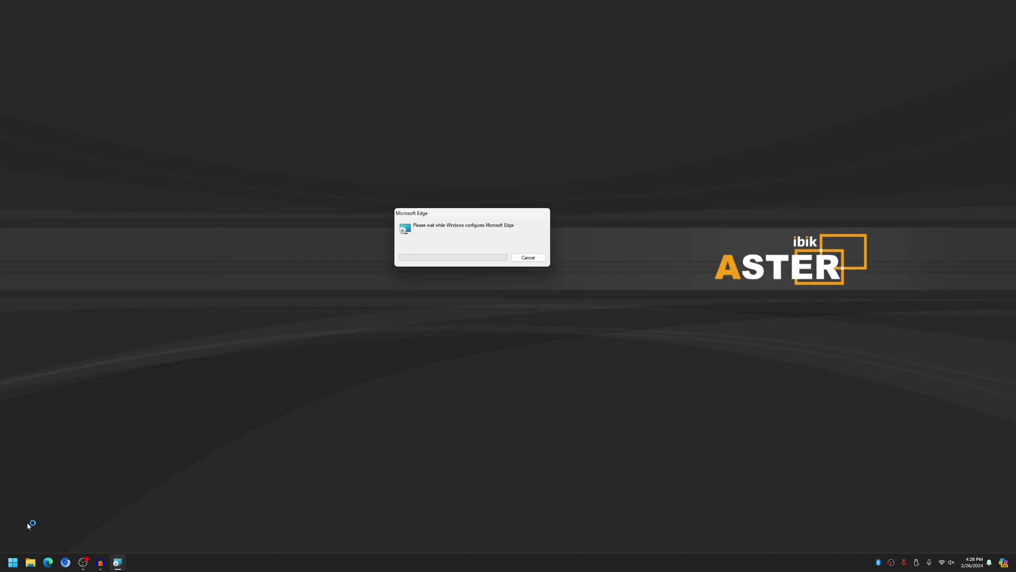
click(13, 562)
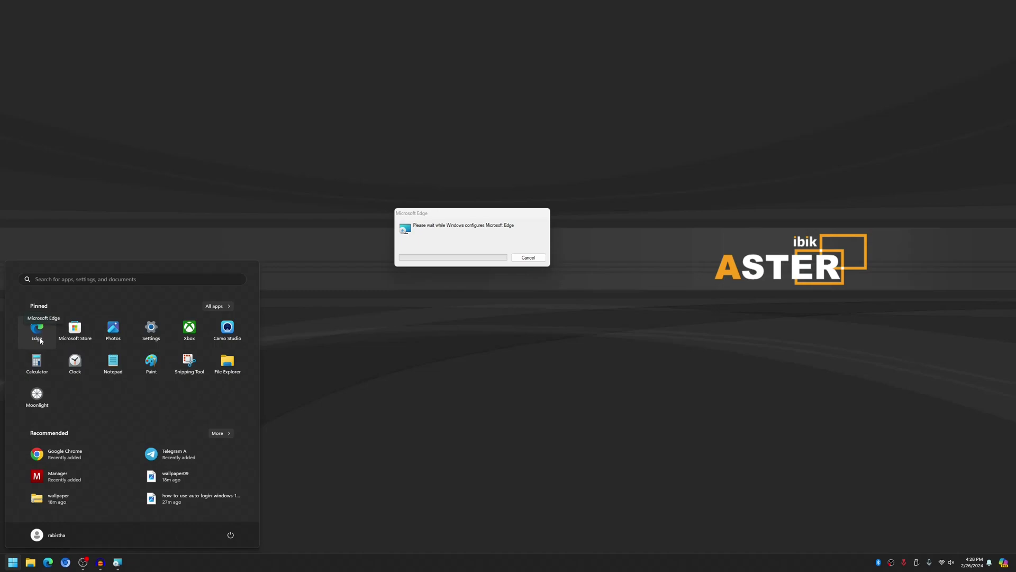
drag(467, 212, 459, 213)
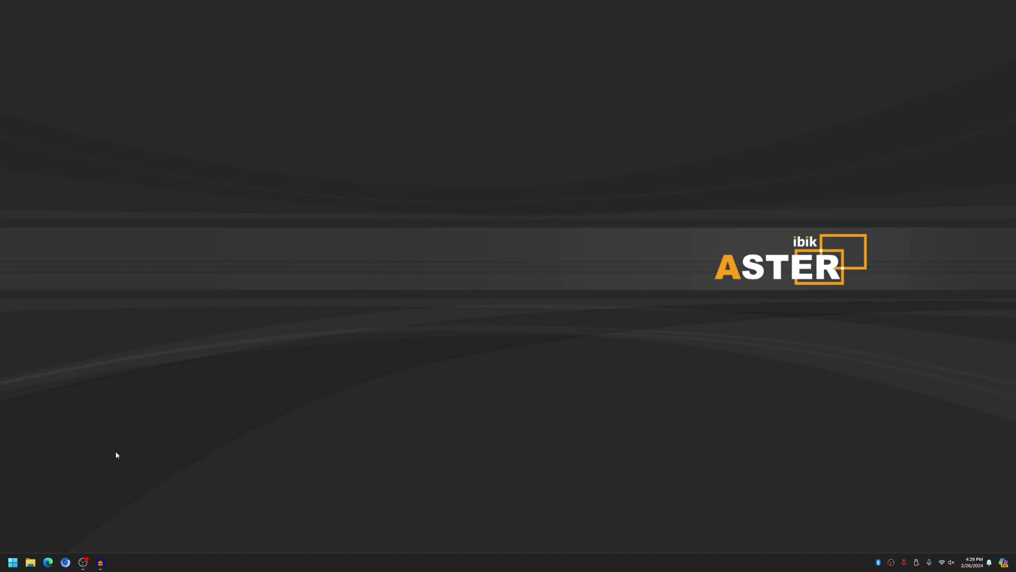
- Launch the newly installed Microsoft Edge from Start and decline the default-browser prompt
click(13, 565)
click(46, 337)
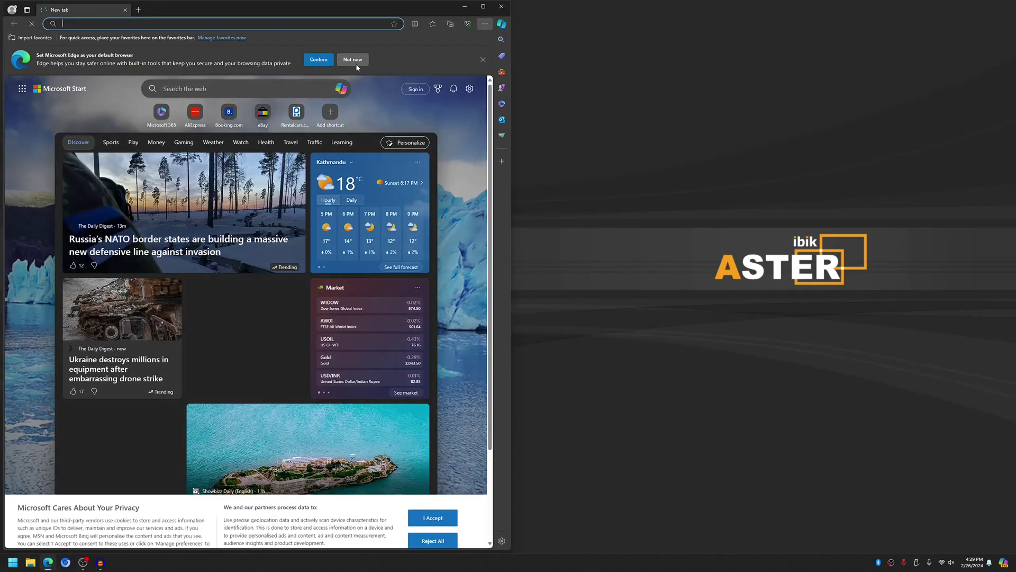
click(354, 63)
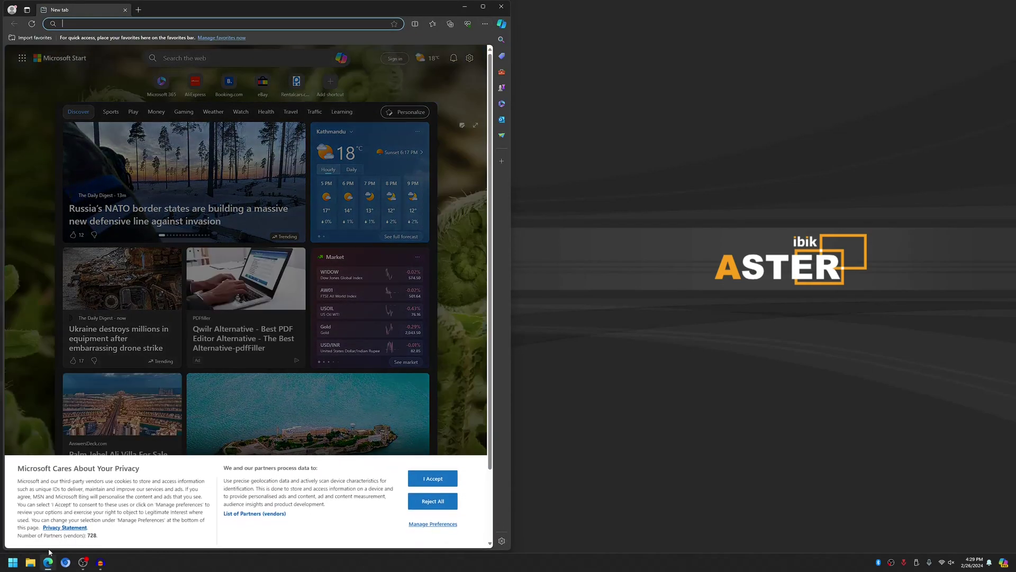
- Launch Moonlight by searching 'moo' from the Start menu
click(13, 563)
text(moon)
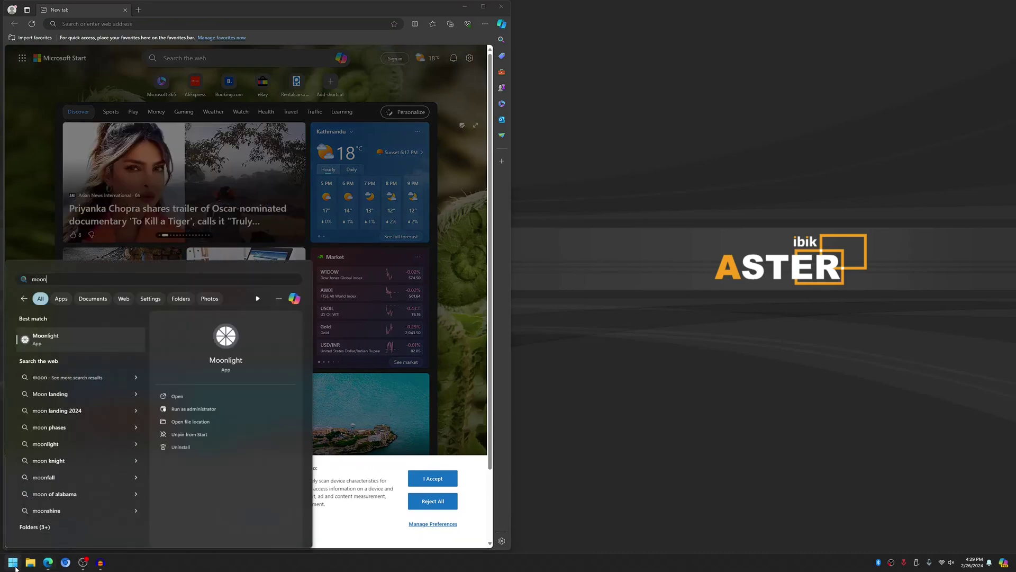
key(Return)
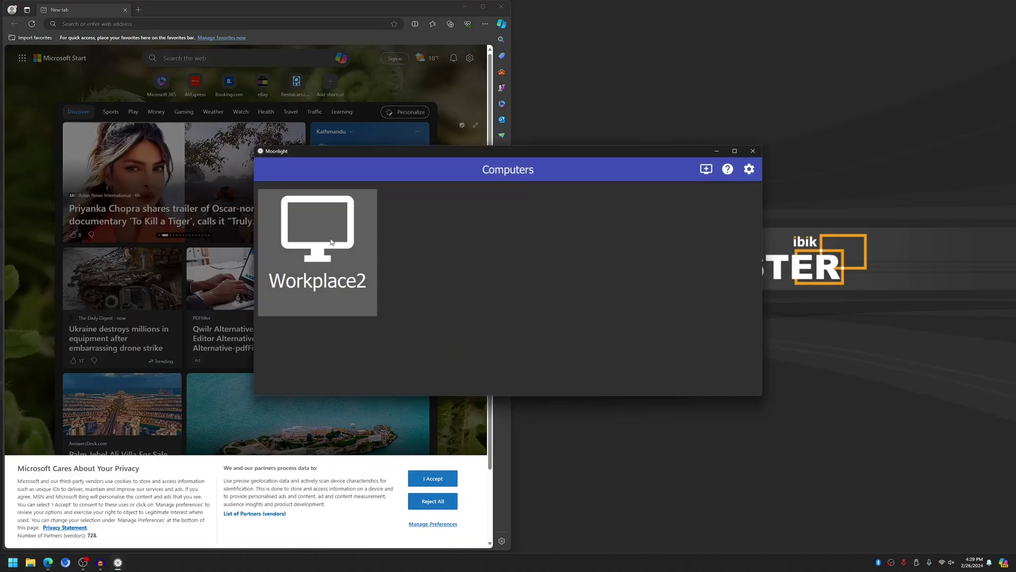
- Resume the Workplace2 Desktop stream, dismiss the stream-started toast, and open Microsoft Edge remotely
click(331, 242)
click(307, 227)
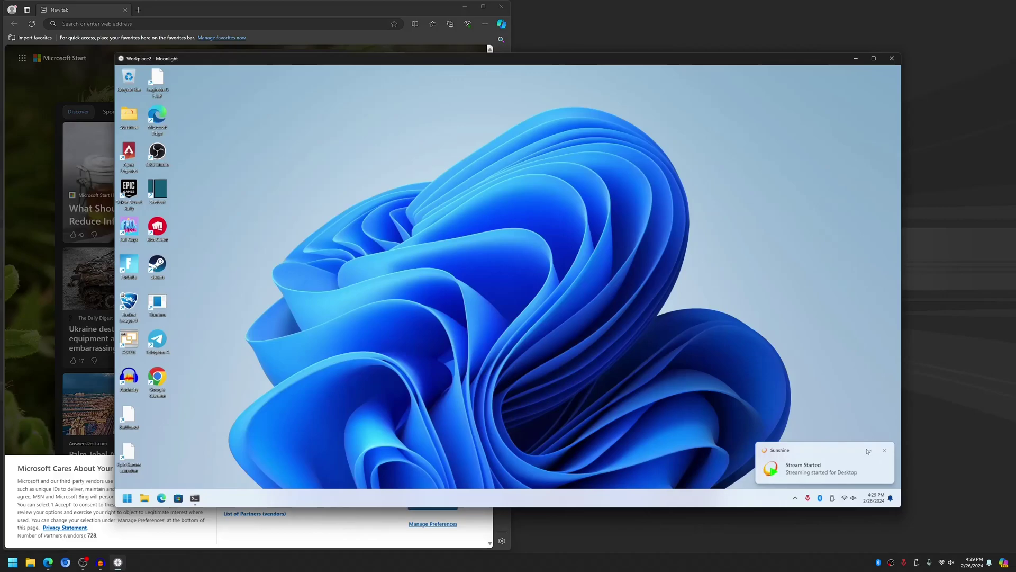
click(885, 451)
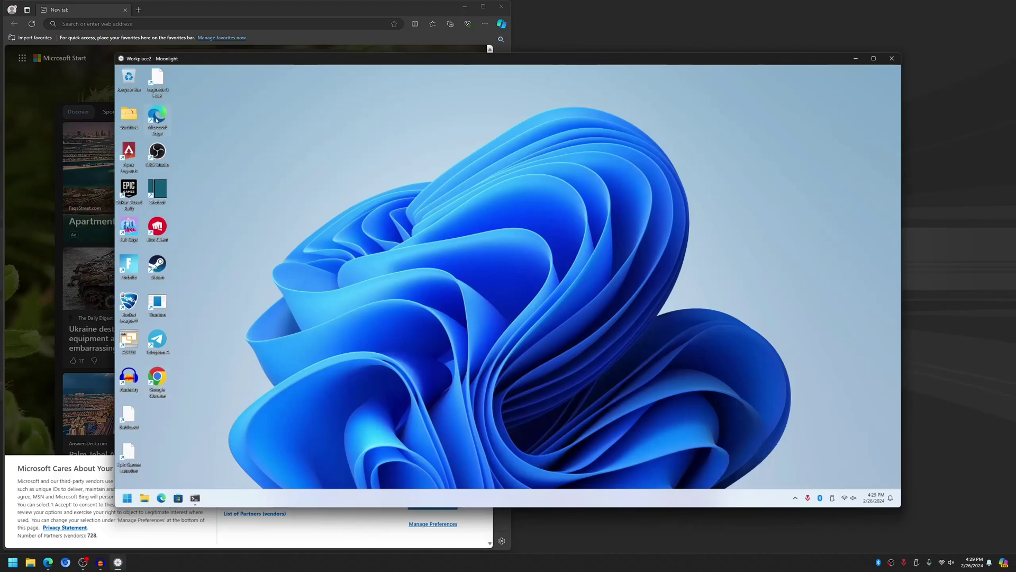
double_click(158, 120)
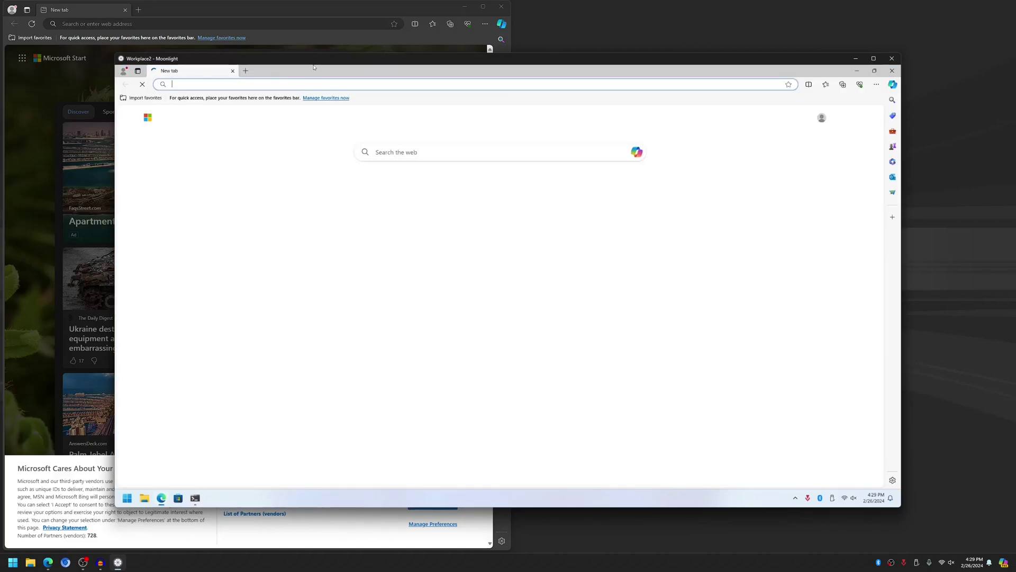